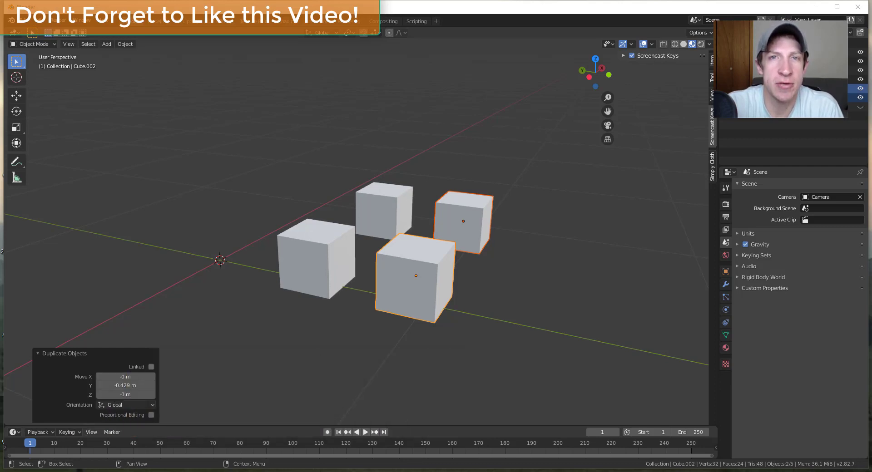
- Clear the selection and pick the left, front-right, back-right and back cubes together
{"action": "left_click", "coordinate": [683, 278]}
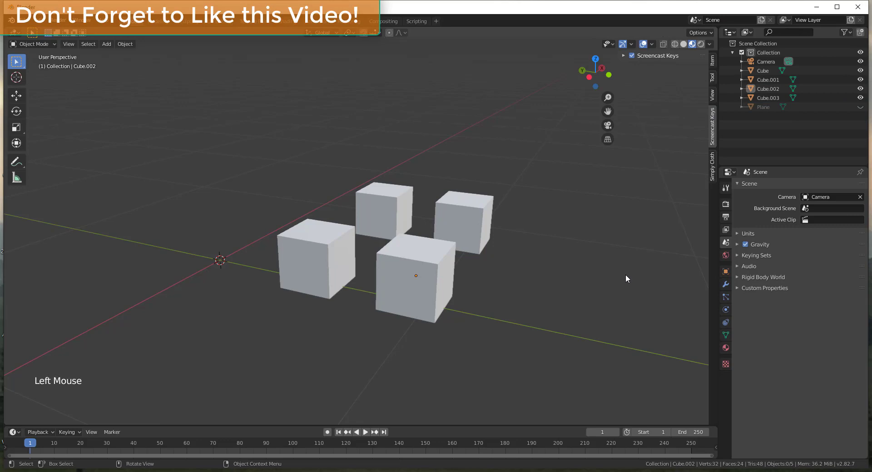
{"action": "middle_click_drag", "start_coordinate": [626, 274], "coordinate": [616, 318]}
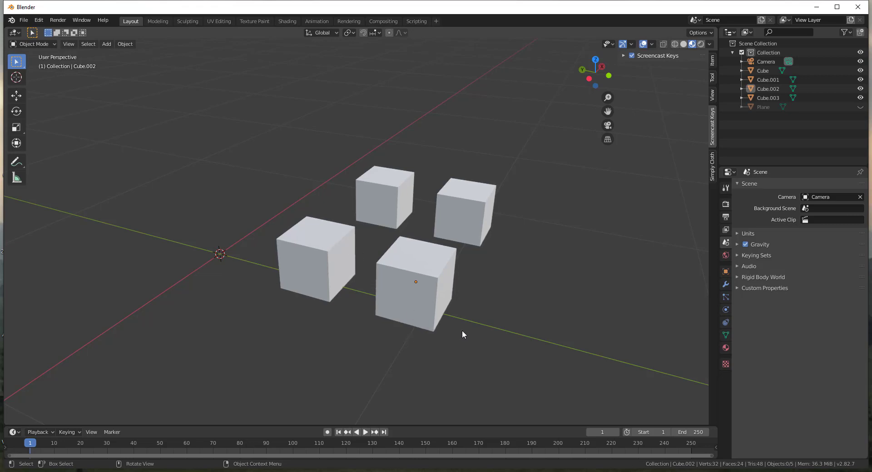
{"action": "left_click", "coordinate": [303, 267]}
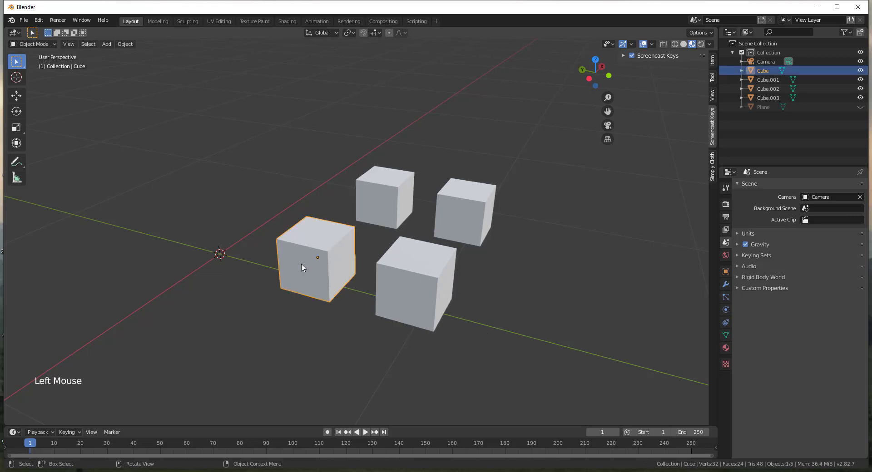
{"action": "left_click", "coordinate": [417, 289], "text": "shift"}
{"action": "left_click", "coordinate": [463, 222], "text": "shift"}
{"action": "left_click", "coordinate": [406, 196], "text": "shift"}
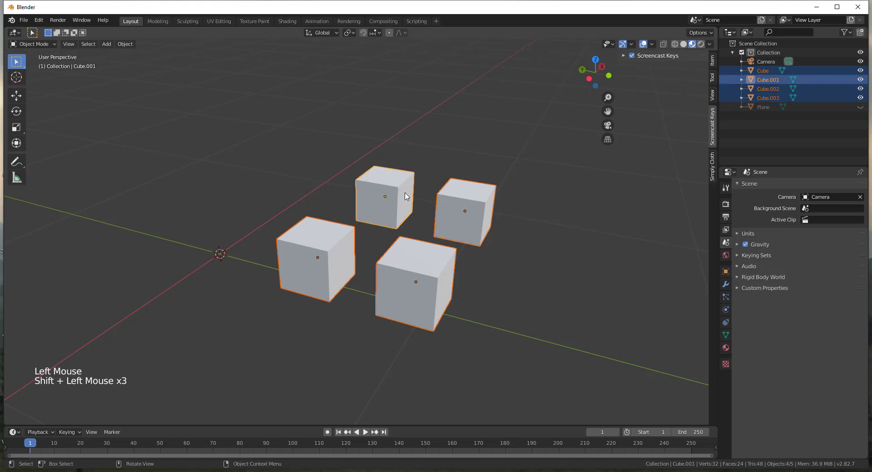
- Start scaling the four cubes, then cancel so they keep full size
{"action": "key", "text": "s"}
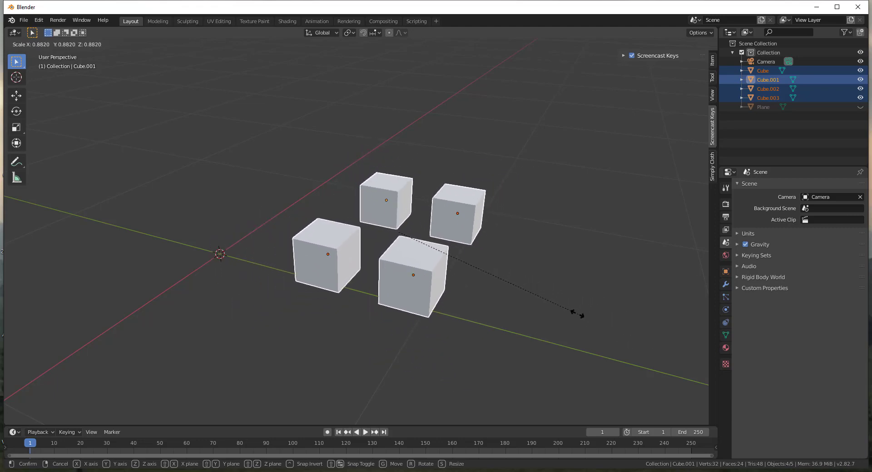
{"action": "key", "text": "Escape"}
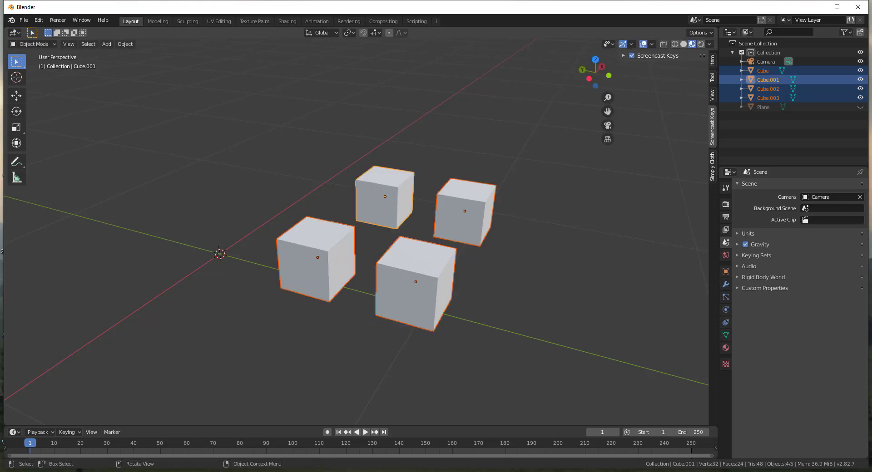
{"action": "middle_click_drag", "start_coordinate": [434, 260], "coordinate": [249, 325]}
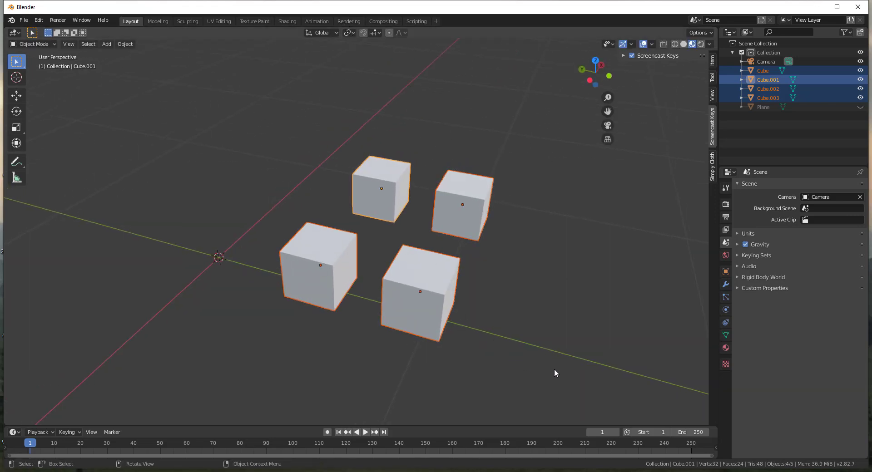
{"action": "left_click", "coordinate": [427, 311]}
{"action": "key", "text": "s"}
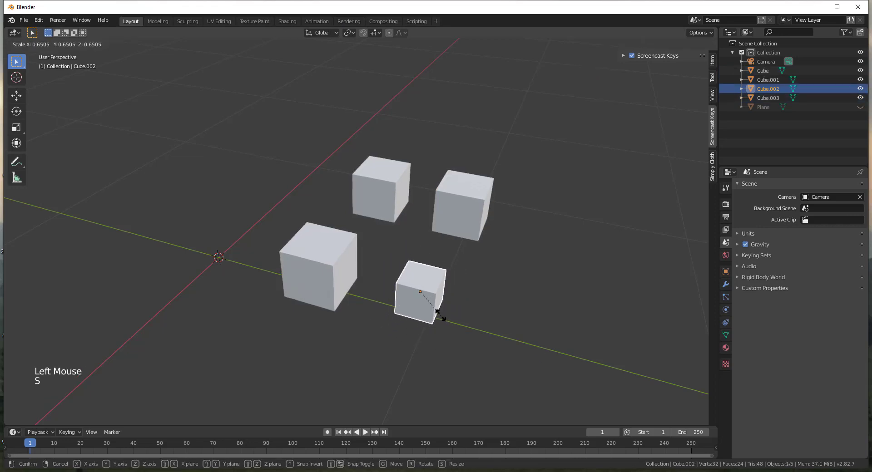
{"action": "left_click", "coordinate": [440, 318]}
{"action": "left_click", "coordinate": [336, 287]}
{"action": "key", "text": "s"}
{"action": "left_click", "coordinate": [319, 263]}
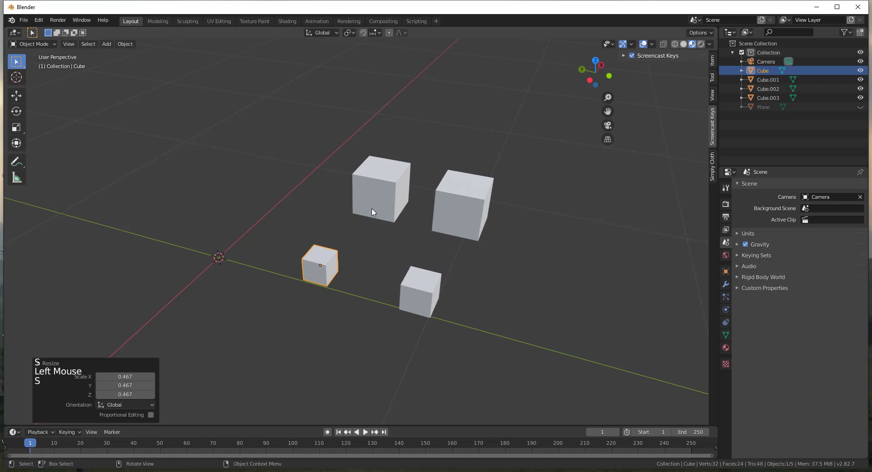
{"action": "left_click", "coordinate": [385, 191]}
{"action": "key", "text": "s"}
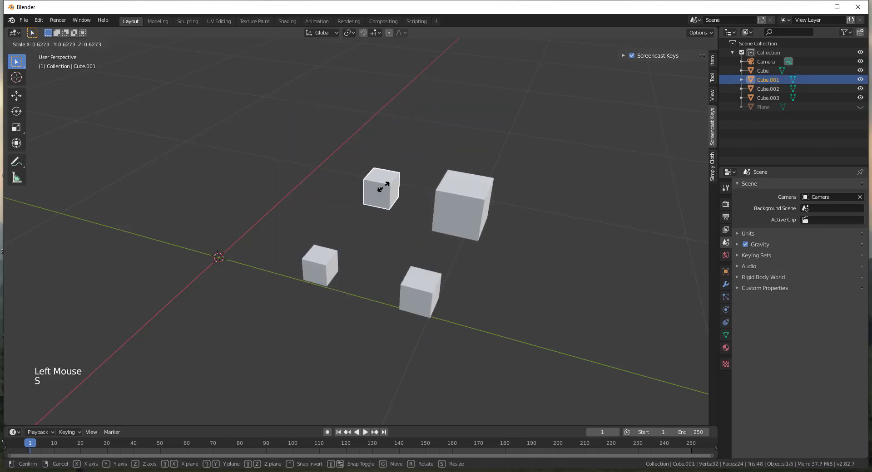
{"action": "left_click", "coordinate": [390, 192]}
{"action": "key", "text": "ctrl+z"}
{"action": "key", "text": "ctrl+z"}
{"action": "key", "text": "ctrl+z"}
{"action": "key", "text": "ctrl+z"}
{"action": "key", "text": "ctrl+z"}
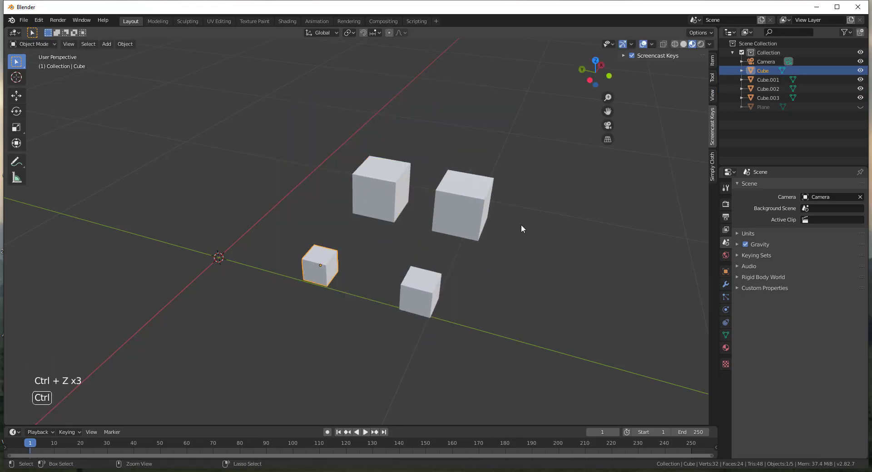
- Undo the front-right cube's resize and check the pivot point is Median Point
{"action": "key", "text": "ctrl+z"}
{"action": "middle_click_drag", "start_coordinate": [536, 238], "coordinate": [435, 178]}
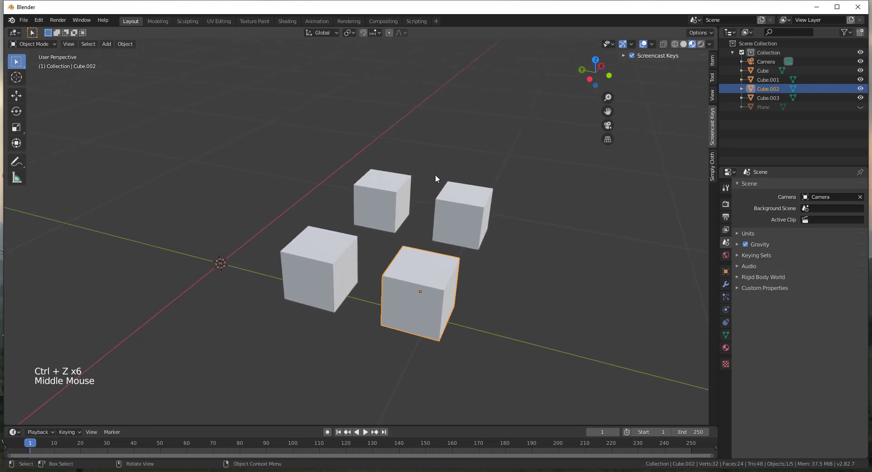
{"action": "left_click", "coordinate": [354, 32]}
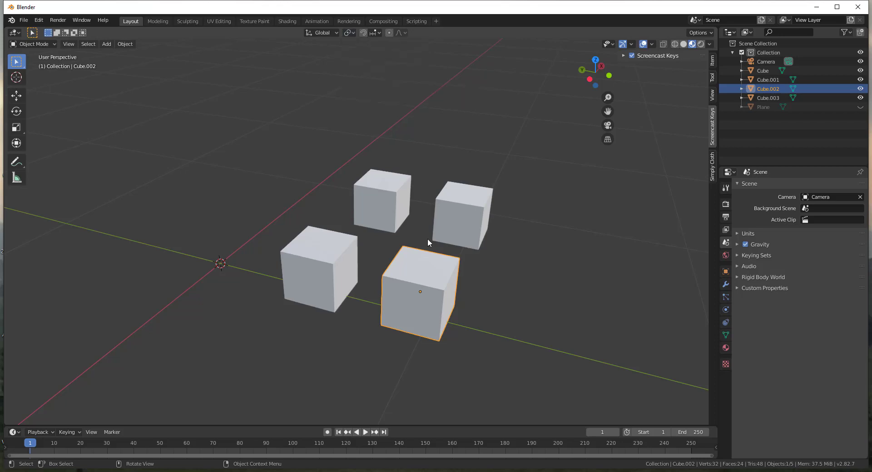
- Box-select all four cubes, then start and cancel a scale toward their shared centre
{"action": "left_click_drag", "start_coordinate": [285, 173], "coordinate": [557, 359]}
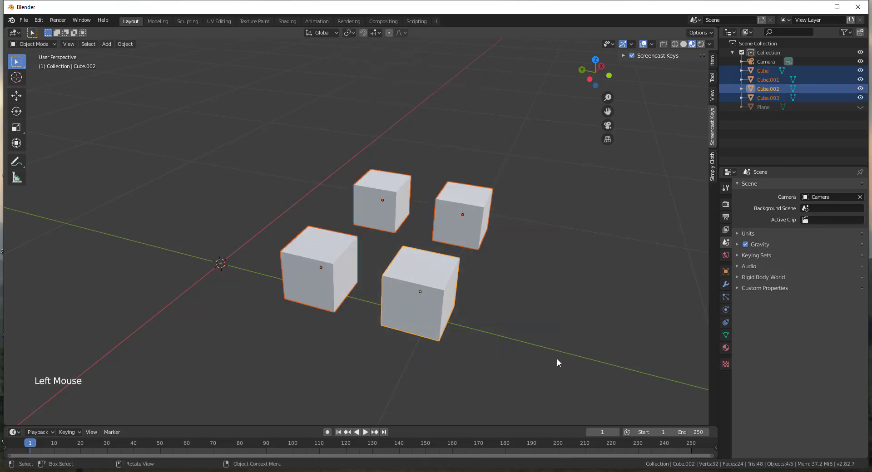
{"action": "key", "text": "s"}
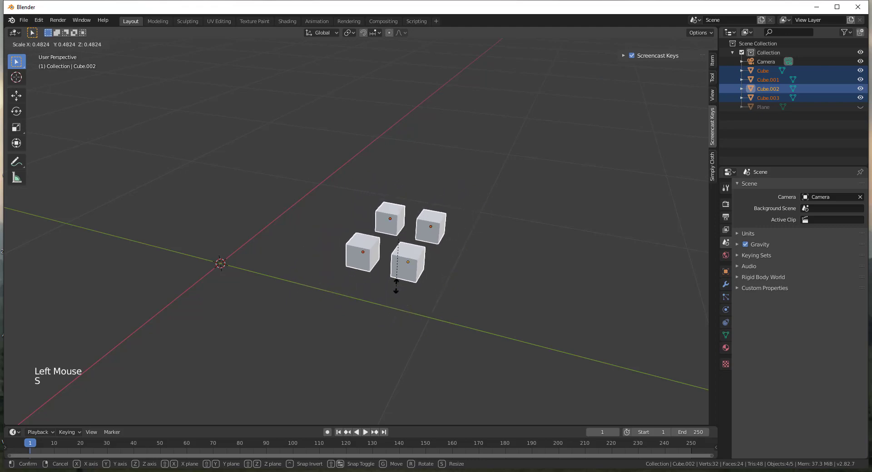
{"action": "key", "text": "Escape"}
- Switch the transform pivot point to Individual Origins
{"action": "left_click", "coordinate": [348, 34]}
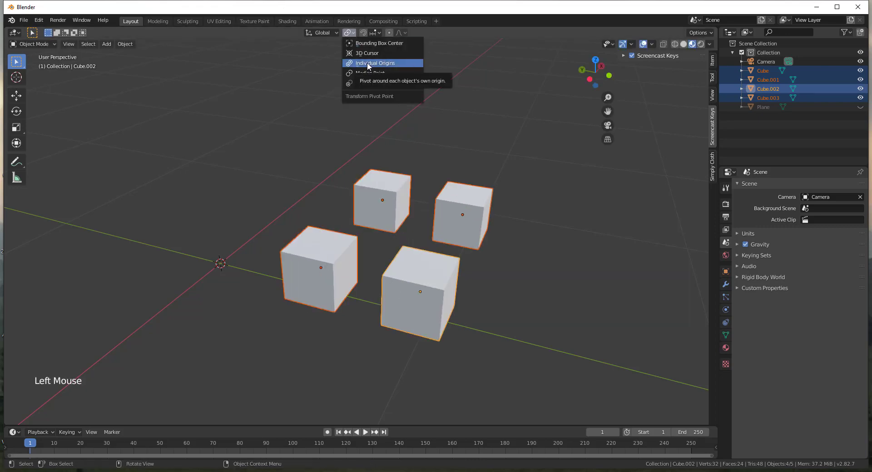
{"action": "left_click", "coordinate": [401, 63]}
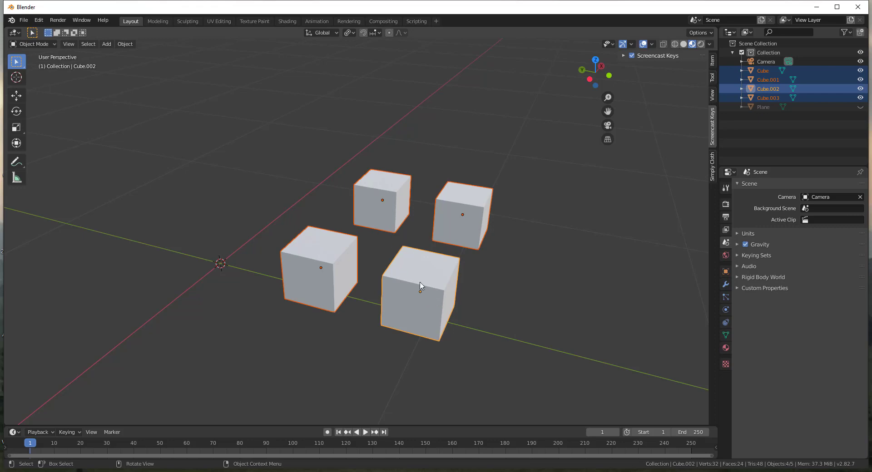
{"action": "middle_click_drag", "start_coordinate": [498, 240], "coordinate": [458, 251]}
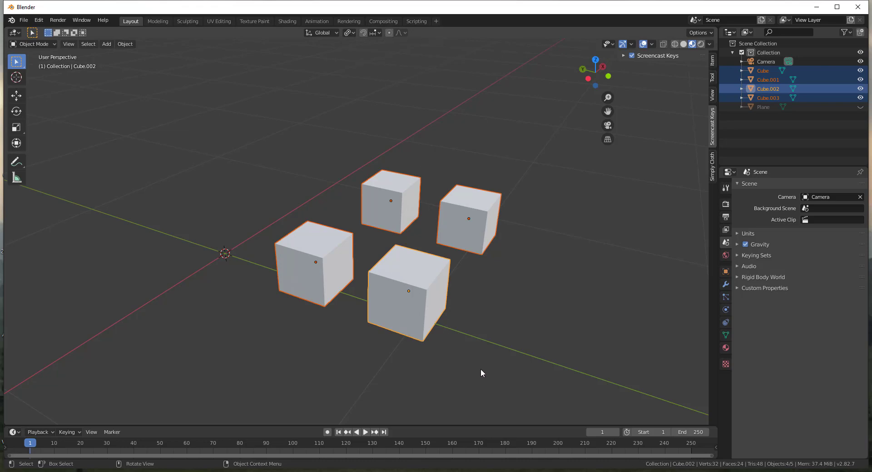
- Scale the cubes about their own centres, ending at factor 1.823 after tries at 0.315 and 1.889
{"action": "key", "text": "s"}
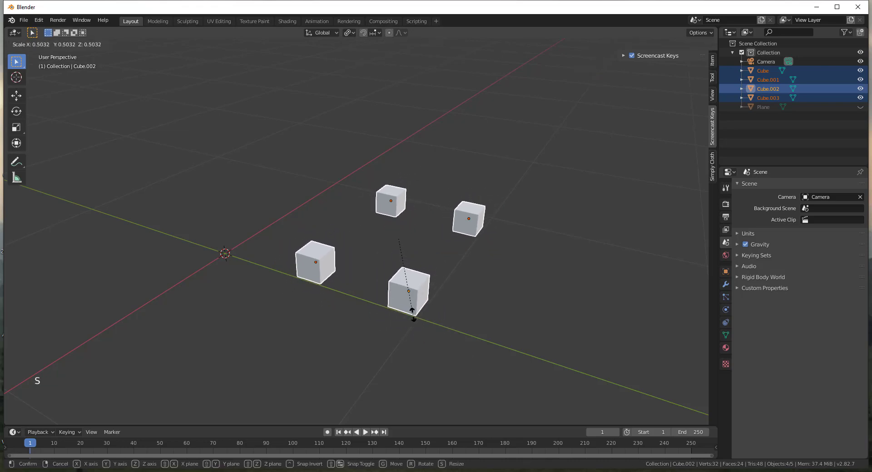
{"action": "left_click", "coordinate": [389, 288]}
{"action": "key", "text": "s"}
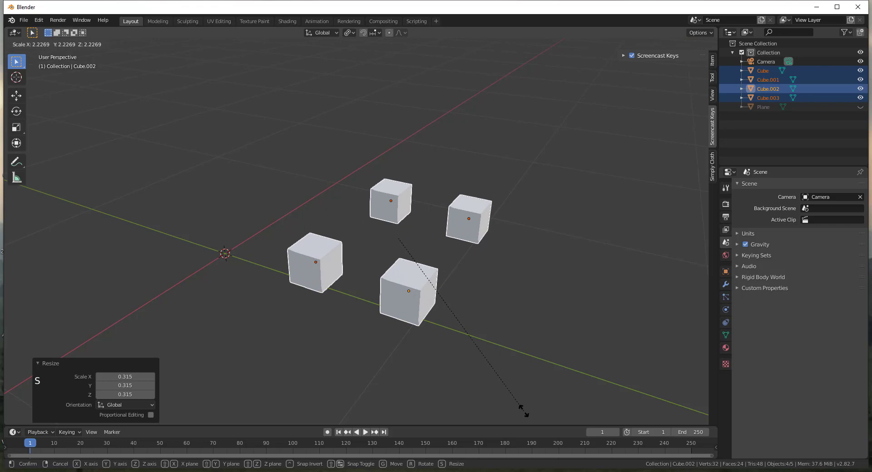
{"action": "left_click", "coordinate": [506, 373]}
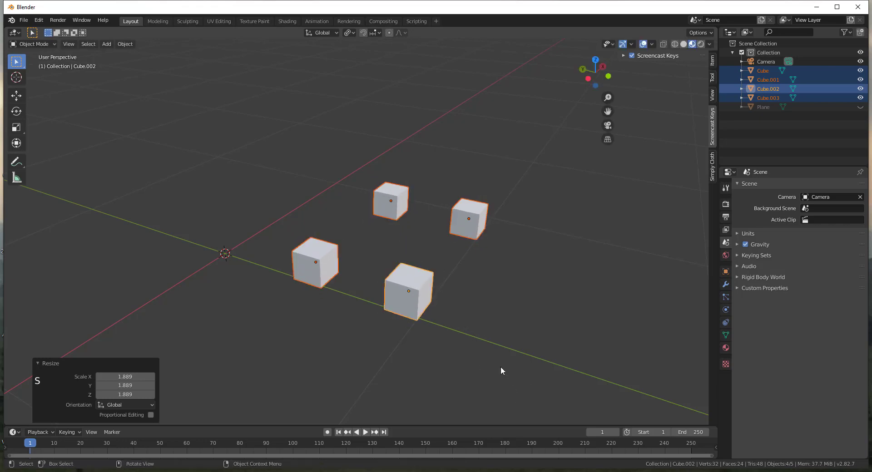
{"action": "scroll", "coordinate": [410, 281], "scroll_direction": "down", "scroll_amount": 4}
{"action": "key", "text": "s"}
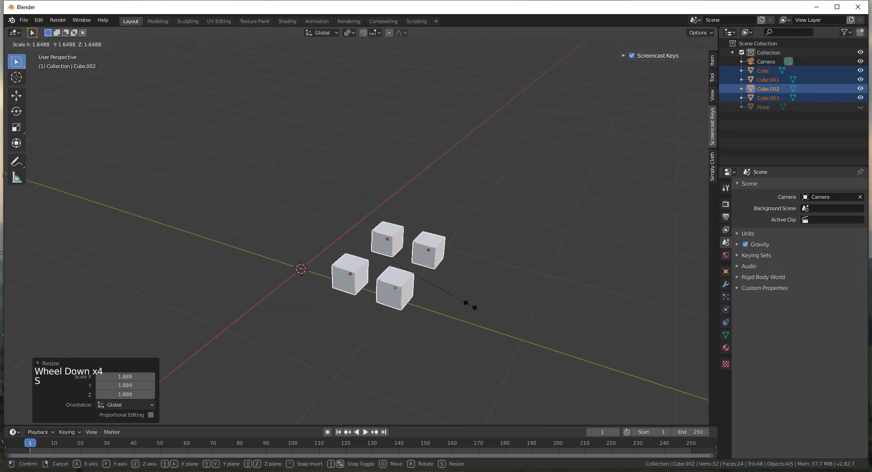
{"action": "left_click", "coordinate": [435, 297]}
{"action": "scroll", "coordinate": [437, 272], "scroll_direction": "down", "scroll_amount": 3}
{"action": "scroll", "coordinate": [439, 250], "scroll_direction": "up", "scroll_amount": 3}
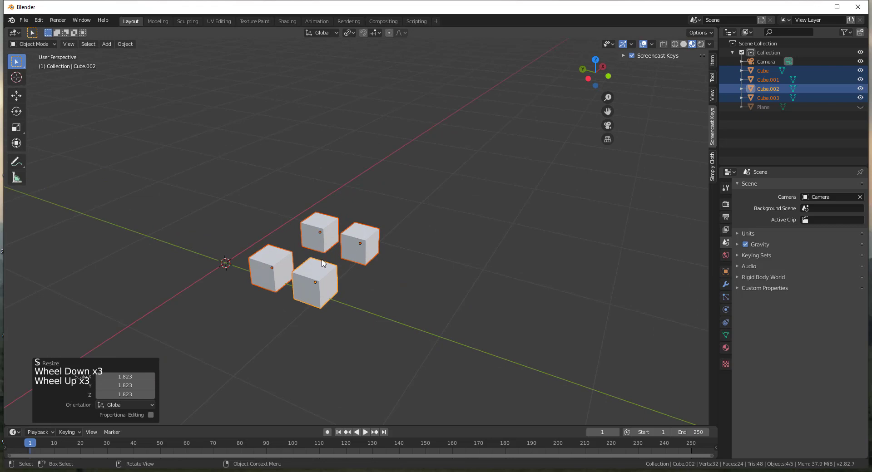
- Duplicate the front and back-right cubes and move the copies -1.22 m along Y
{"action": "left_click", "coordinate": [315, 282]}
{"action": "left_click", "coordinate": [362, 241], "text": "shift"}
{"action": "key", "text": "shift+d"}
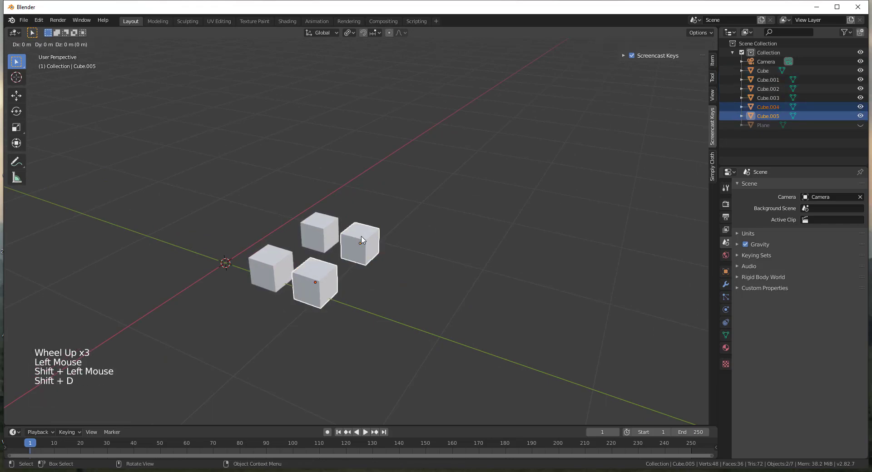
{"action": "left_click_drag", "start_coordinate": [449, 265], "coordinate": [518, 284]}
{"action": "left_click", "coordinate": [518, 284]}
{"action": "scroll", "coordinate": [592, 331], "scroll_direction": "up", "scroll_amount": 3}
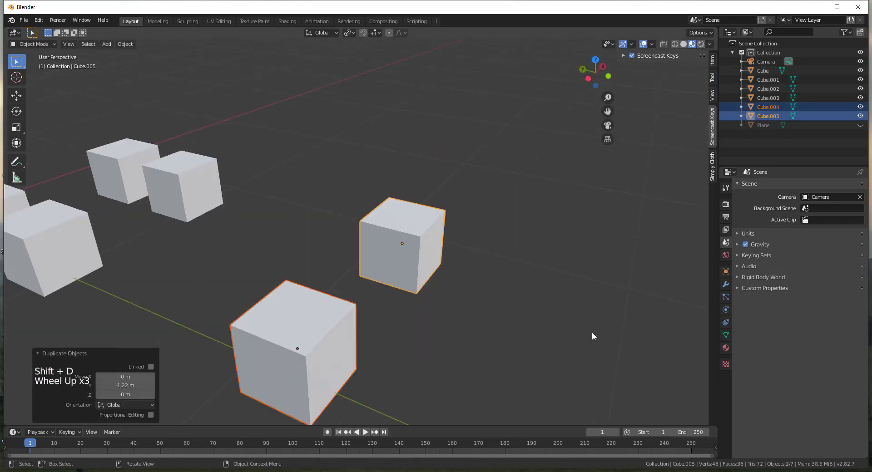
{"action": "middle_click_drag", "start_coordinate": [592, 331], "coordinate": [538, 311]}
{"action": "scroll", "coordinate": [475, 204], "scroll_direction": "down", "scroll_amount": 3}
- Select duplicates Cube.004 and Cube.005 together and enter Edit Mode with all faces selected
{"action": "scroll", "coordinate": [475, 204], "scroll_direction": "up", "scroll_amount": 1}
{"action": "middle_click_drag", "start_coordinate": [475, 204], "coordinate": [362, 239]}
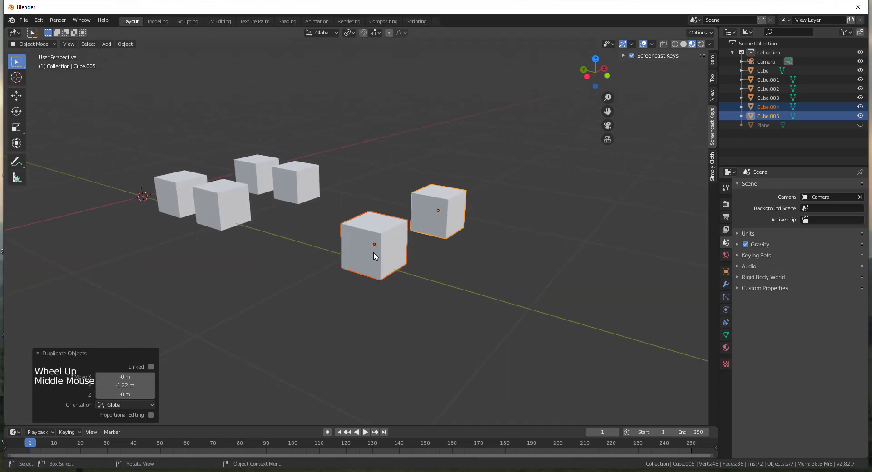
{"action": "left_click", "coordinate": [443, 210]}
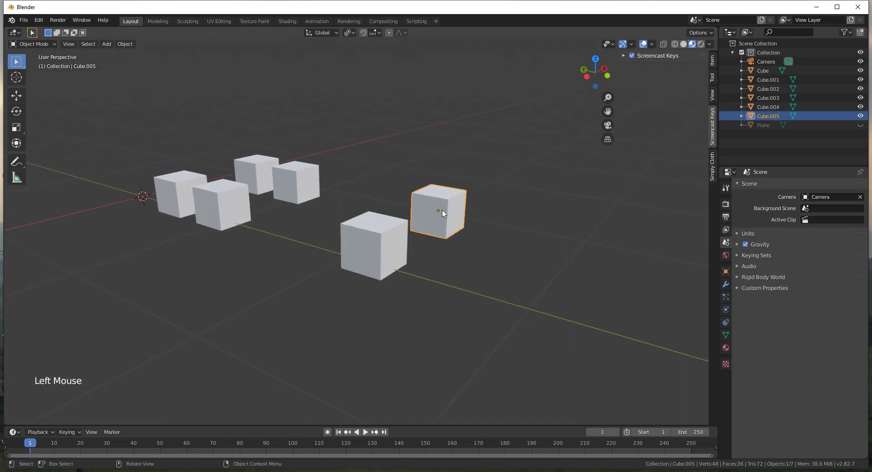
{"action": "left_click", "coordinate": [367, 258], "text": "shift"}
{"action": "key", "text": "Tab"}
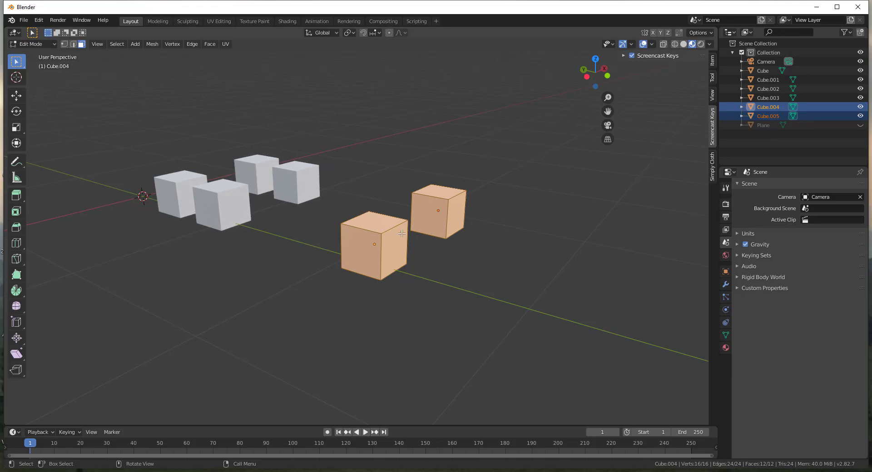
- Inset all faces individually with a thickness of 0.2832 m
{"action": "key", "text": "i"}
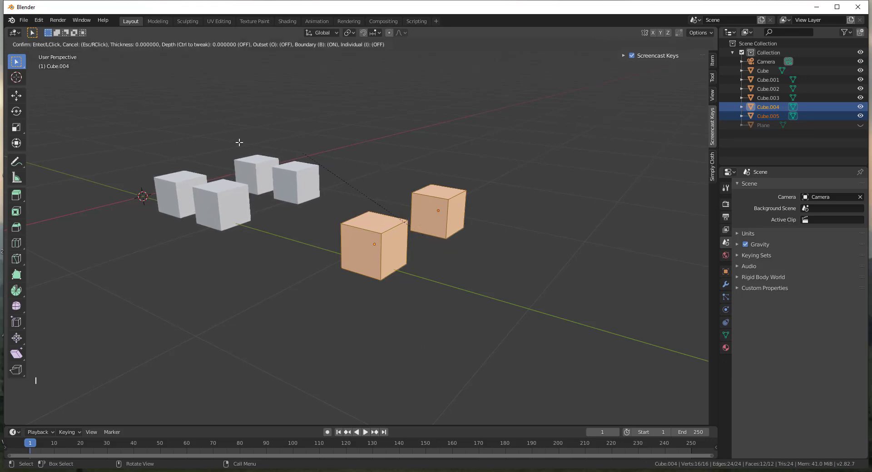
{"action": "key", "text": "i"}
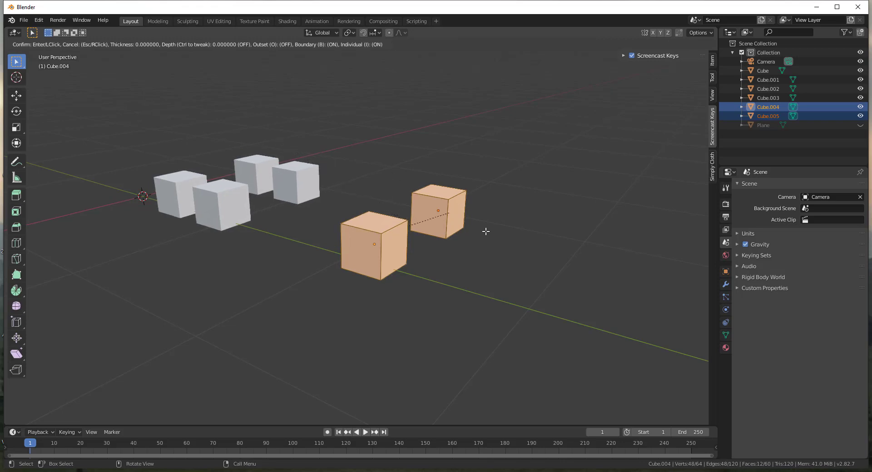
{"action": "key", "text": "Escape"}
{"action": "key", "text": "i"}
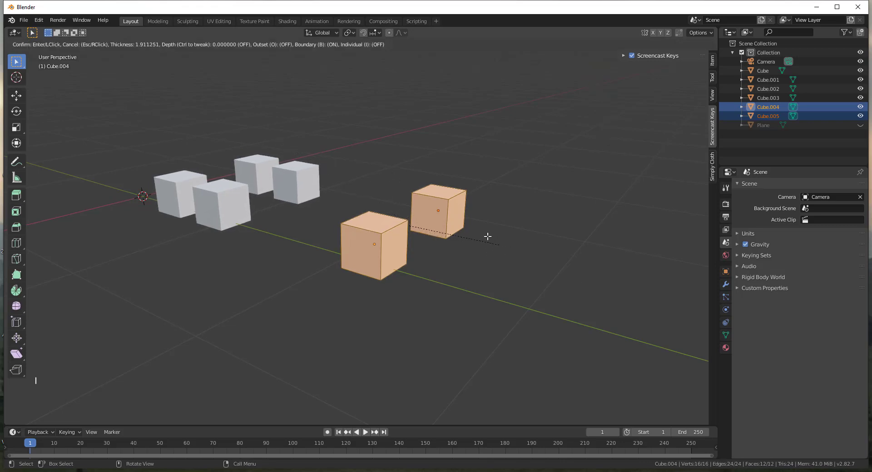
{"action": "key", "text": "i"}
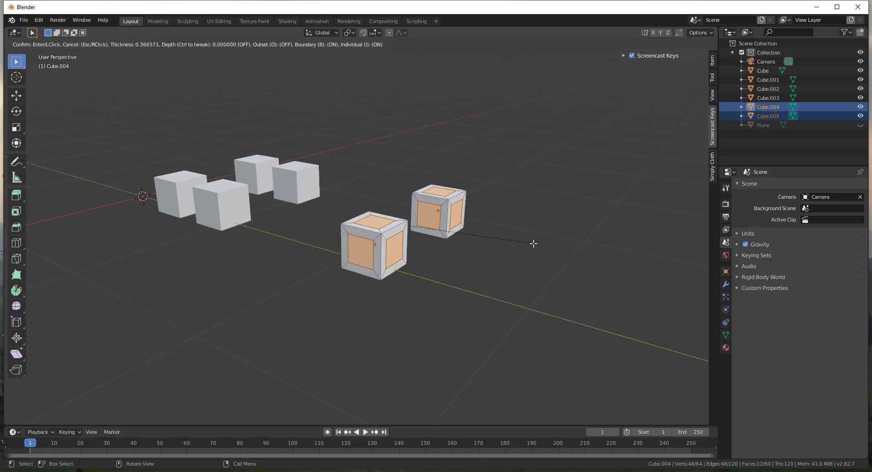
{"action": "left_click", "coordinate": [534, 244]}
{"action": "scroll", "coordinate": [463, 216], "scroll_direction": "up", "scroll_amount": 3}
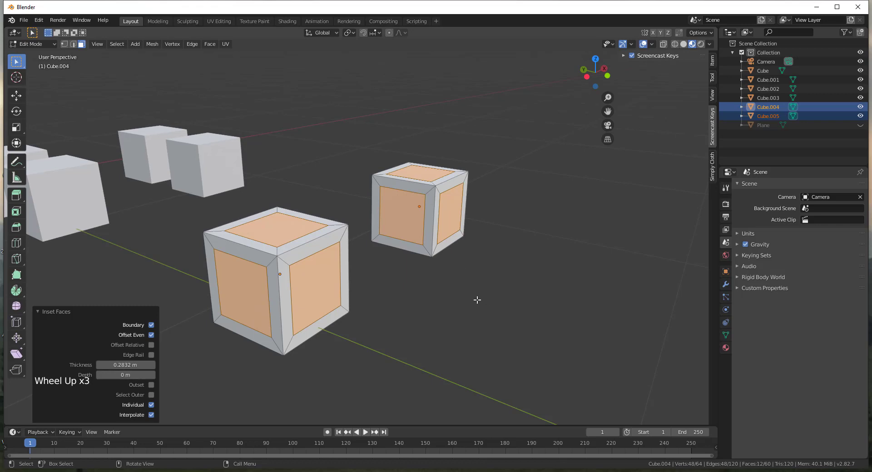
{"action": "key", "text": "e"}
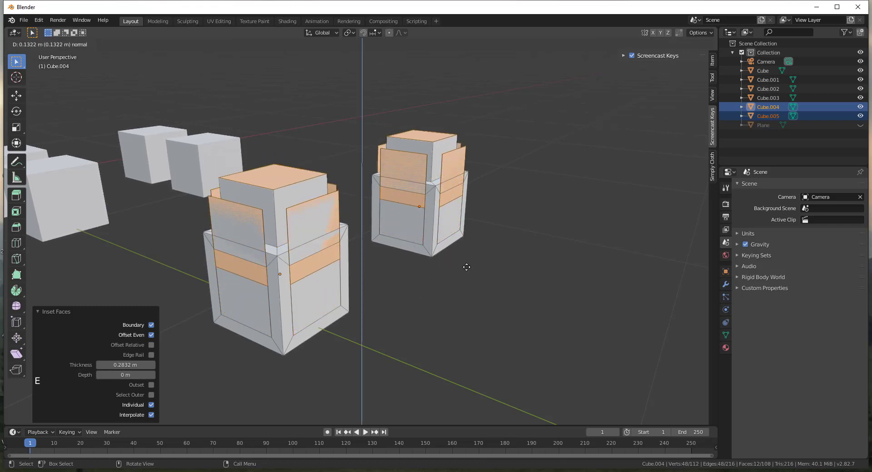
{"action": "key", "text": "x"}
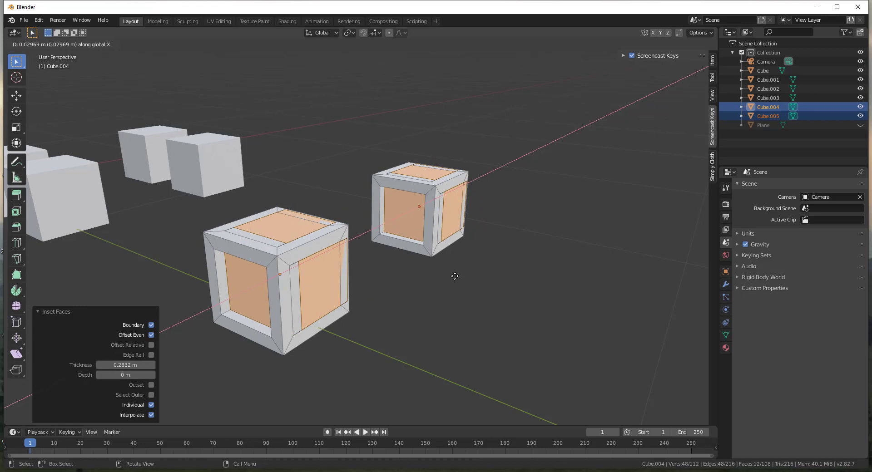
{"action": "key", "text": "z"}
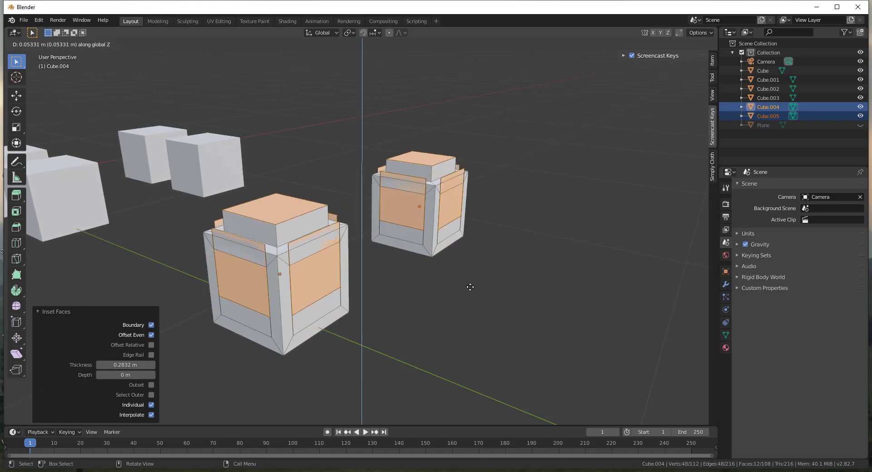
{"action": "key", "text": "z"}
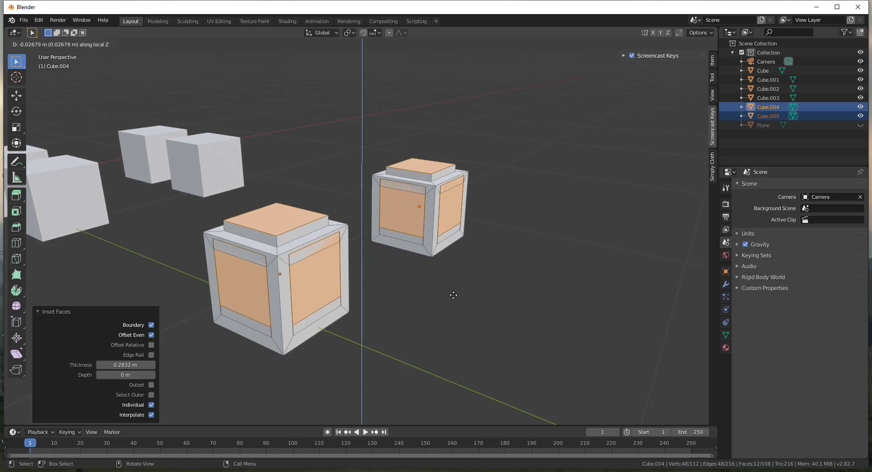
{"action": "key", "text": "Escape"}
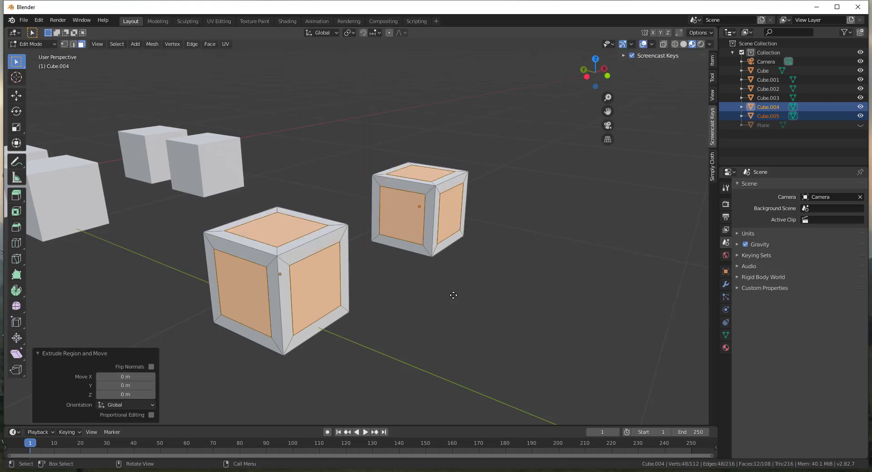
- Set the pivot to Individual Origins and extrude the inset faces 0.0209 m along their normals
{"action": "left_click", "coordinate": [350, 33]}
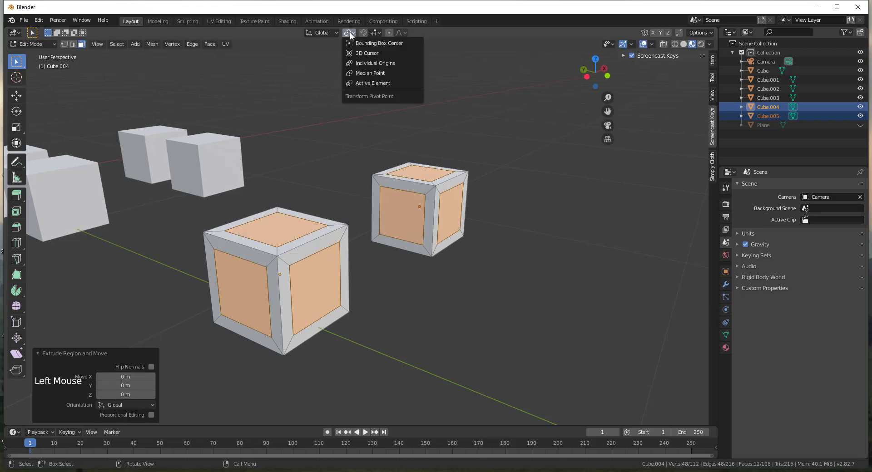
{"action": "left_click", "coordinate": [370, 63]}
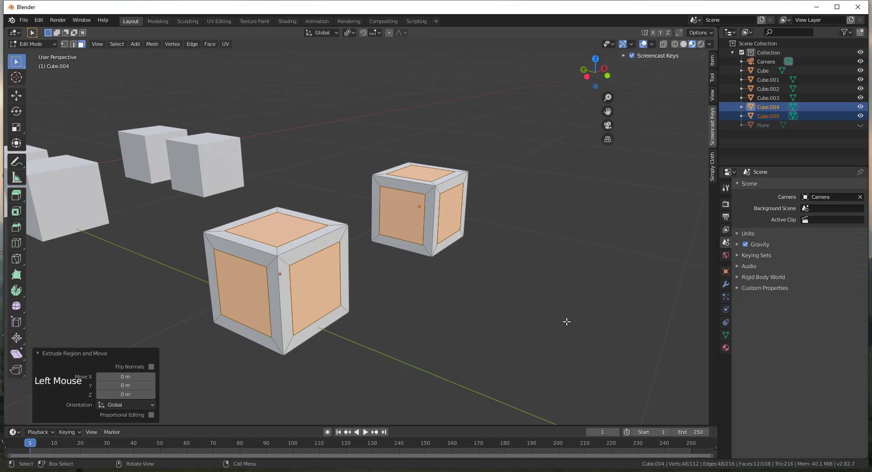
{"action": "key", "text": "e"}
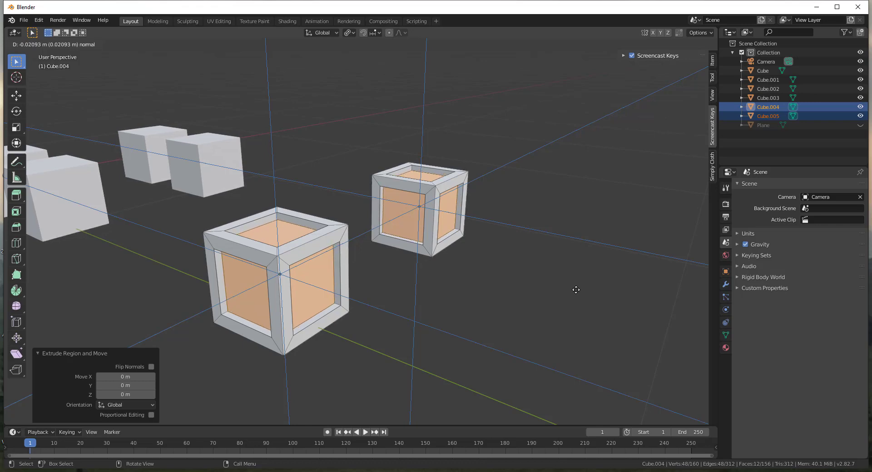
{"action": "left_click", "coordinate": [575, 290]}
- Run two rounds of individual inset followed by a slight inward extrusion on the recessed faces
{"action": "key", "text": "i"}
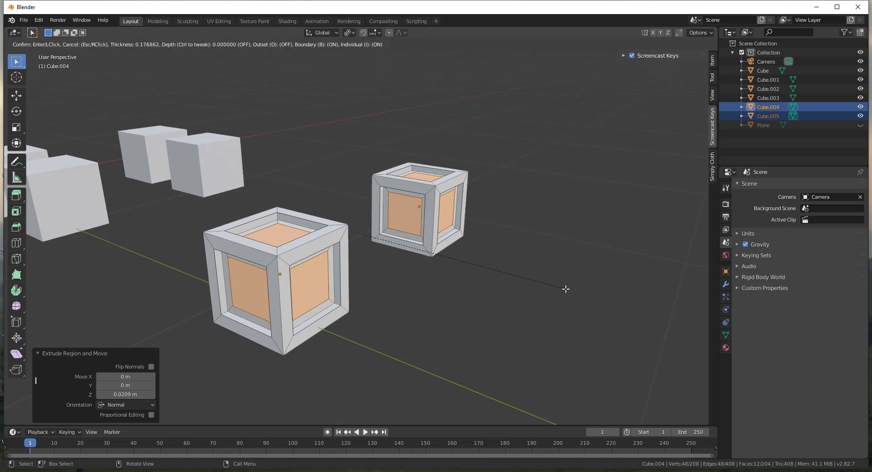
{"action": "left_click", "coordinate": [566, 288]}
{"action": "key", "text": "e"}
{"action": "left_click", "coordinate": [572, 288]}
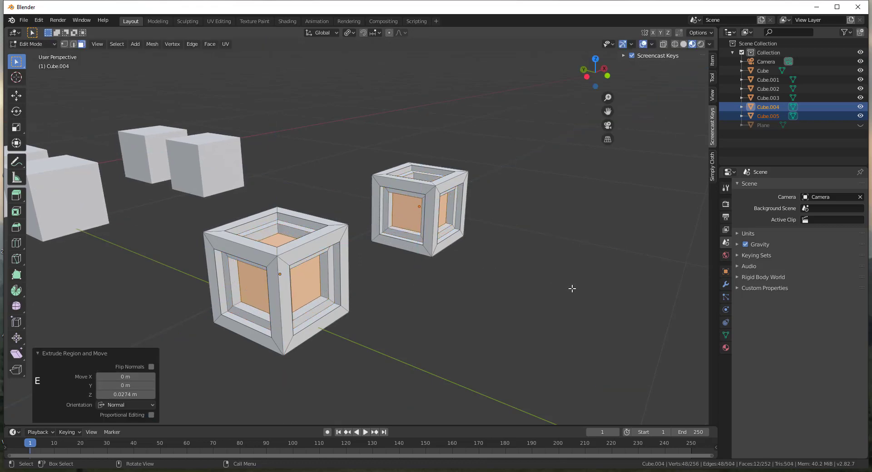
{"action": "key", "text": "i"}
{"action": "left_click", "coordinate": [566, 286]}
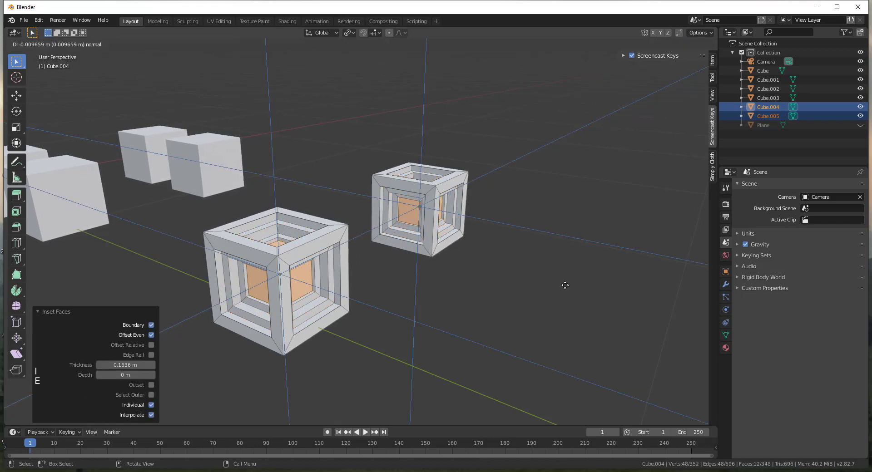
{"action": "key", "text": "e"}
{"action": "left_click", "coordinate": [565, 287]}
- Inset 0.1418 m and extrude 0.0185 m, then inset 0.1201 m and extrude the innermost faces again
{"action": "key", "text": "i"}
{"action": "left_click", "coordinate": [562, 285]}
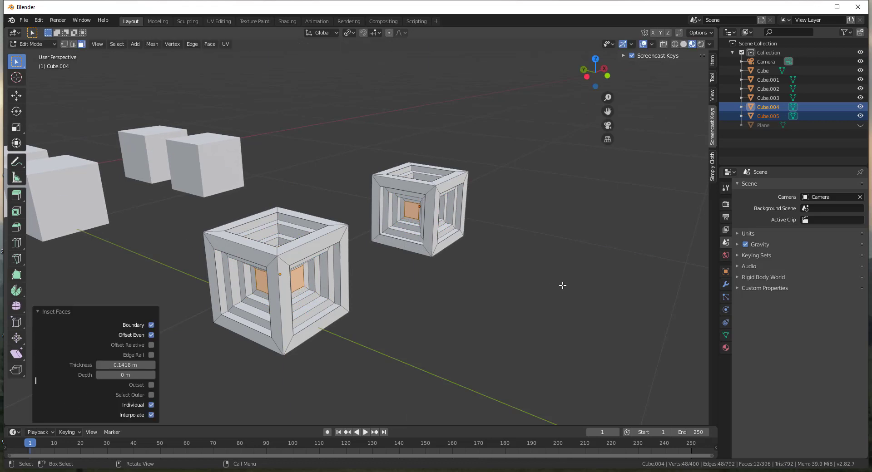
{"action": "key", "text": "e"}
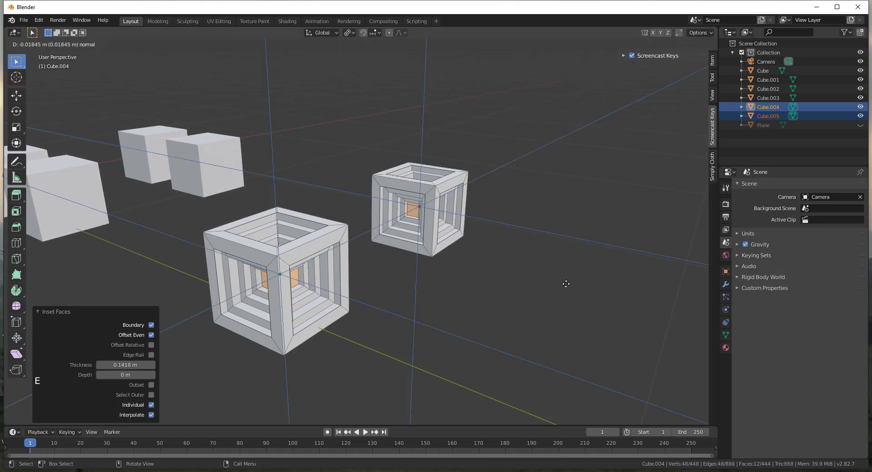
{"action": "left_click", "coordinate": [565, 285]}
{"action": "key", "text": "i"}
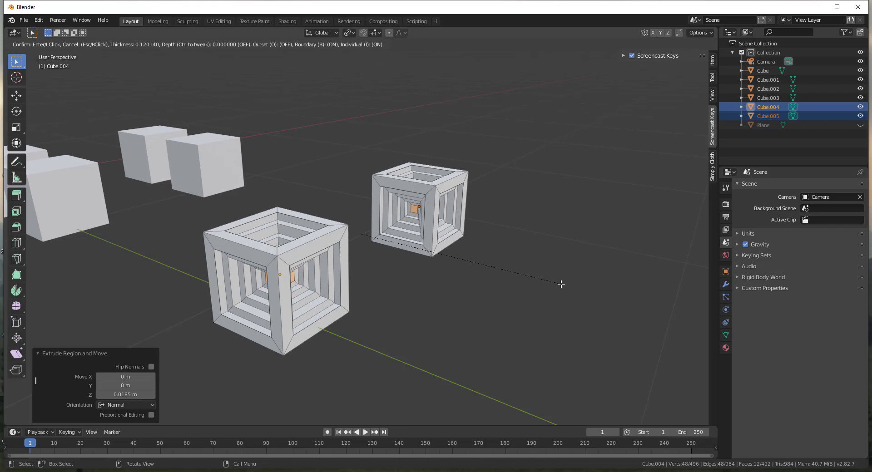
{"action": "left_click", "coordinate": [561, 284]}
{"action": "key", "text": "e"}
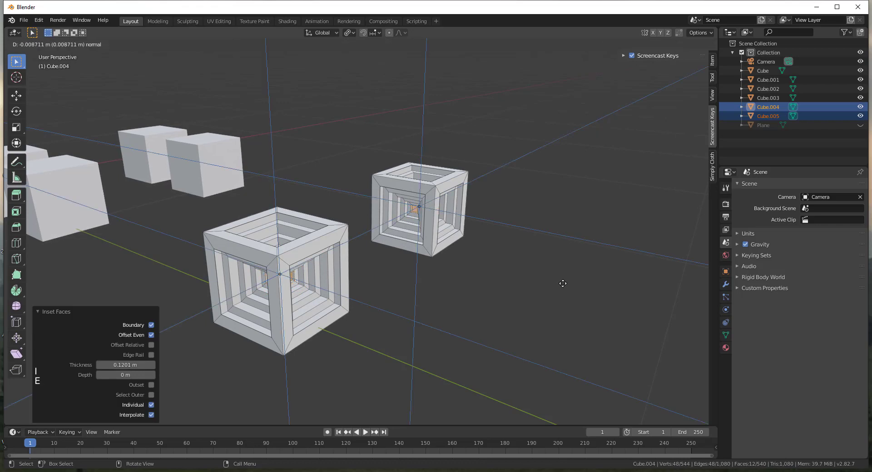
{"action": "left_click", "coordinate": [564, 284]}
{"action": "middle_click_drag", "start_coordinate": [469, 191], "coordinate": [486, 228]}
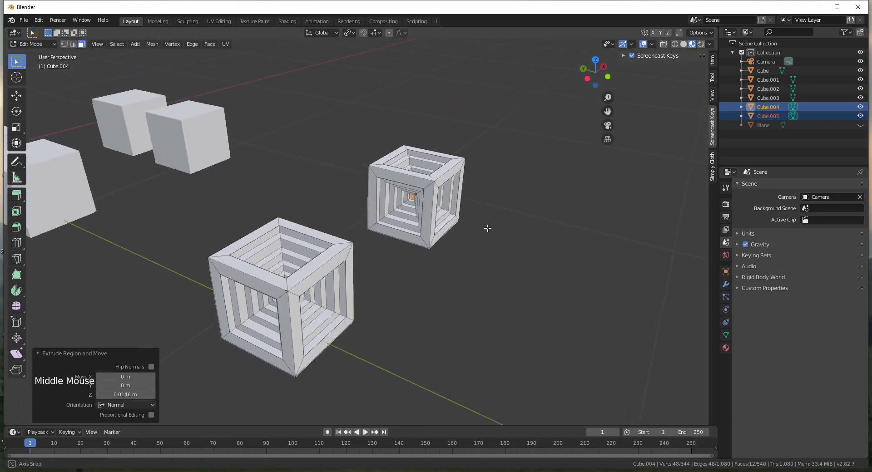
{"action": "scroll", "coordinate": [475, 168], "scroll_direction": "down", "scroll_amount": 3}
{"action": "scroll", "coordinate": [475, 168], "scroll_direction": "up", "scroll_amount": 3}
{"action": "middle_click_drag", "start_coordinate": [475, 168], "coordinate": [486, 205]}
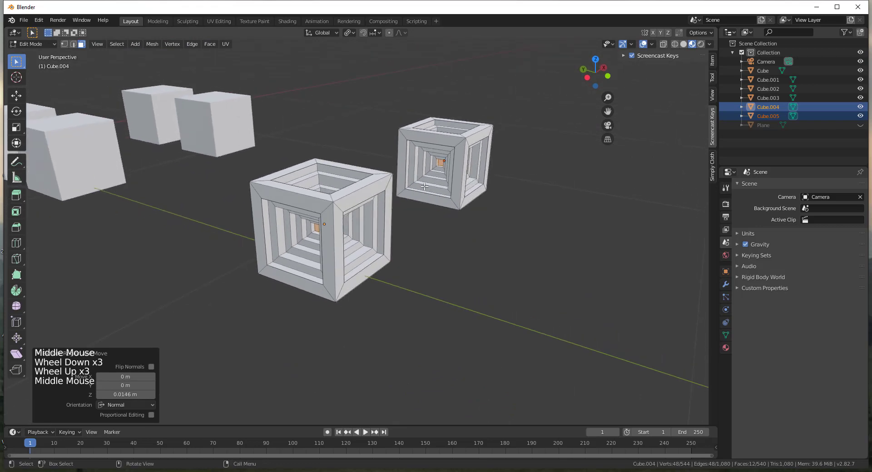